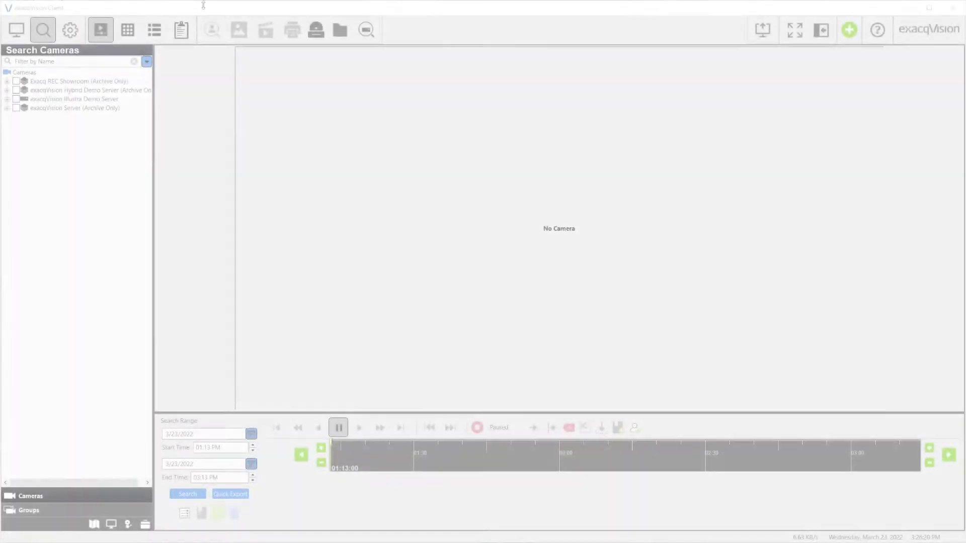
Expand the Illustra Demo Server and check the Pro Gen4 8MP Indoor PTZ camera for searching
click(7, 99)
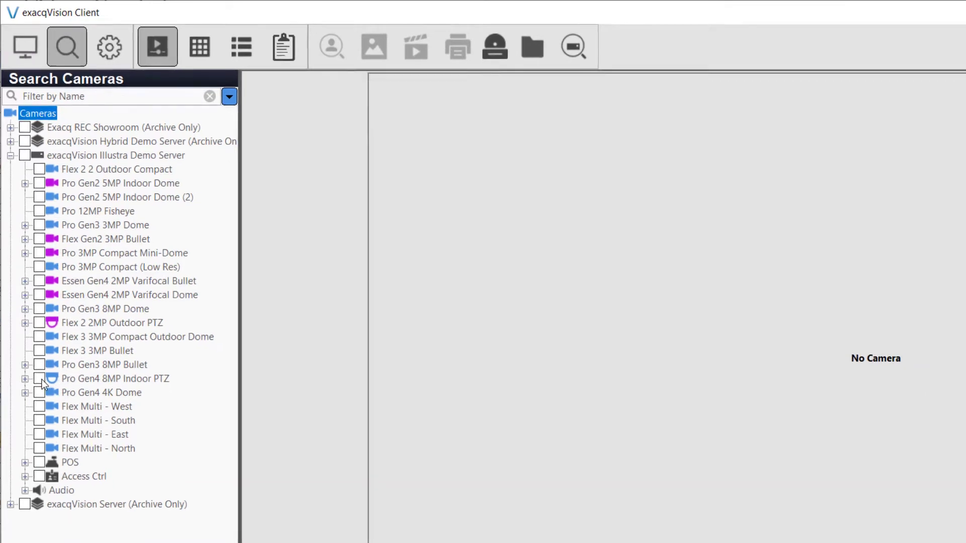
click(40, 379)
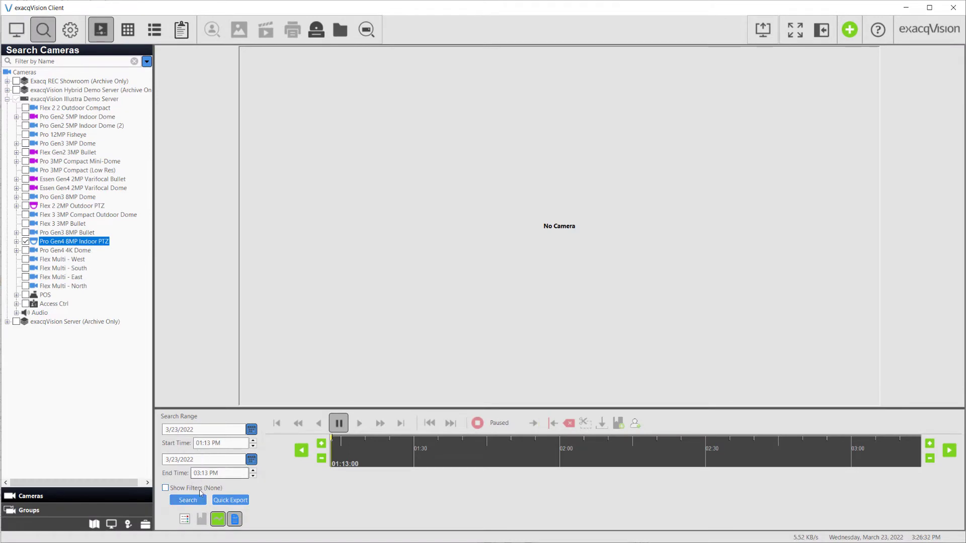
Run the search, then mark a clip starting at 01:51:30 and ending near 02:17:30 PM
click(187, 500)
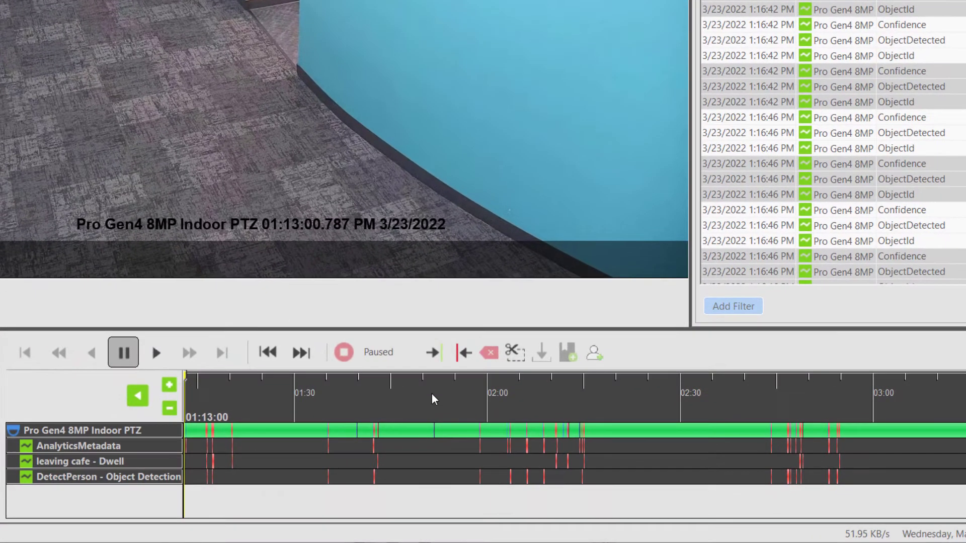
click(431, 395)
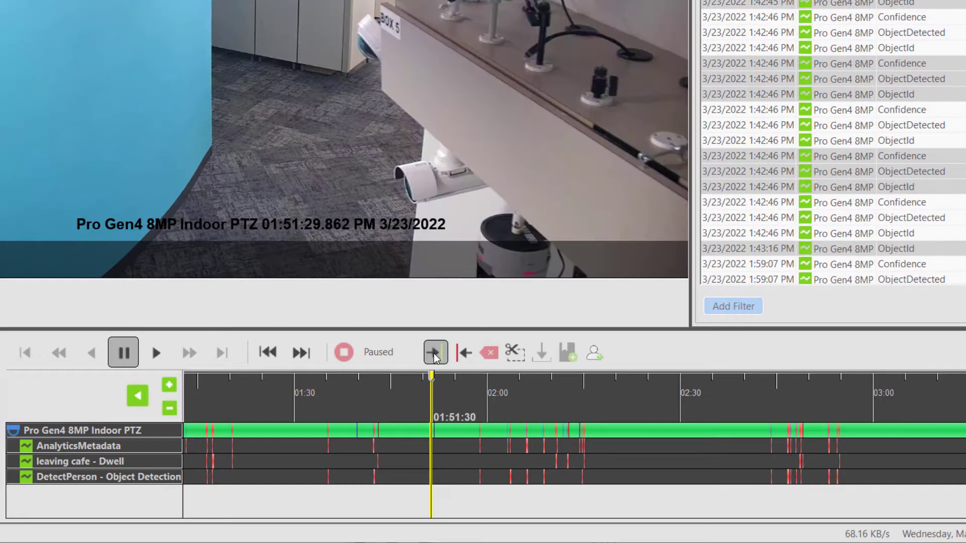
click(434, 354)
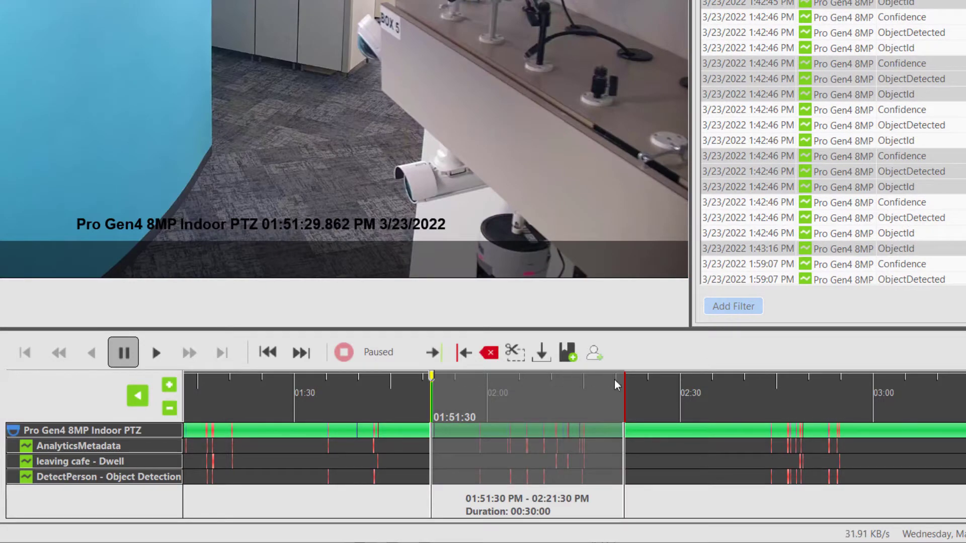
mouse_move(628, 393)
mouse_down()
mouse_move(612, 393)
mouse_move(609, 403)
mouse_up()
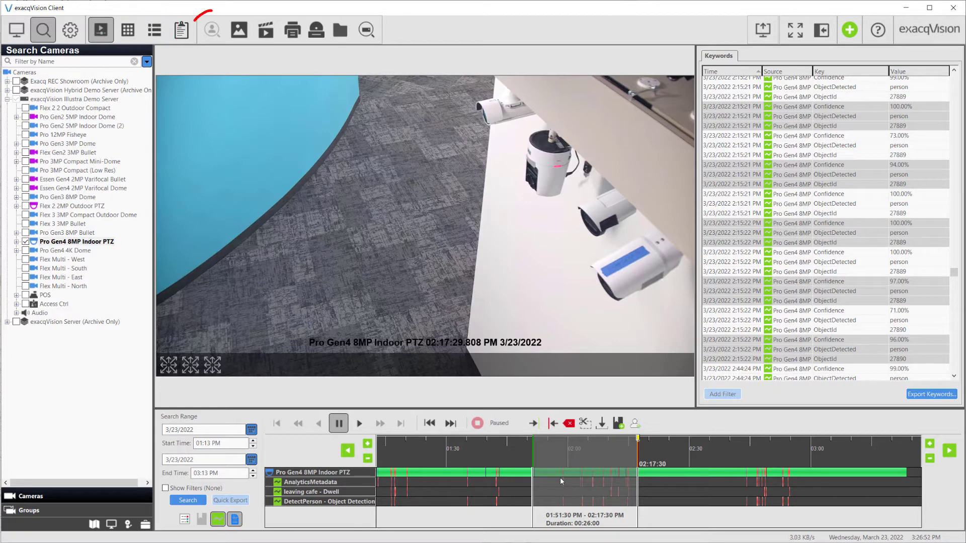
Clear the old markers and mark a new clip from 01:58:30 to 02:16:18 PM
click(569, 422)
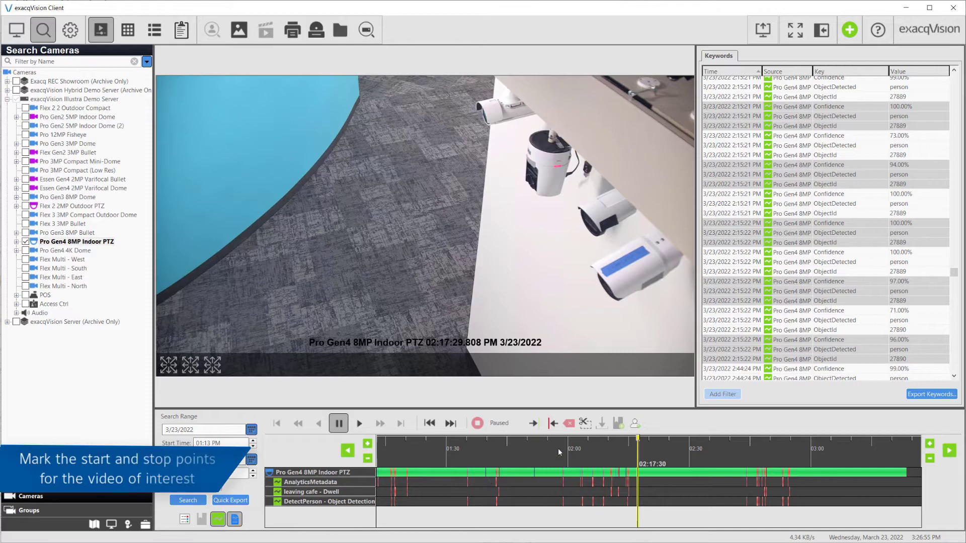
click(562, 449)
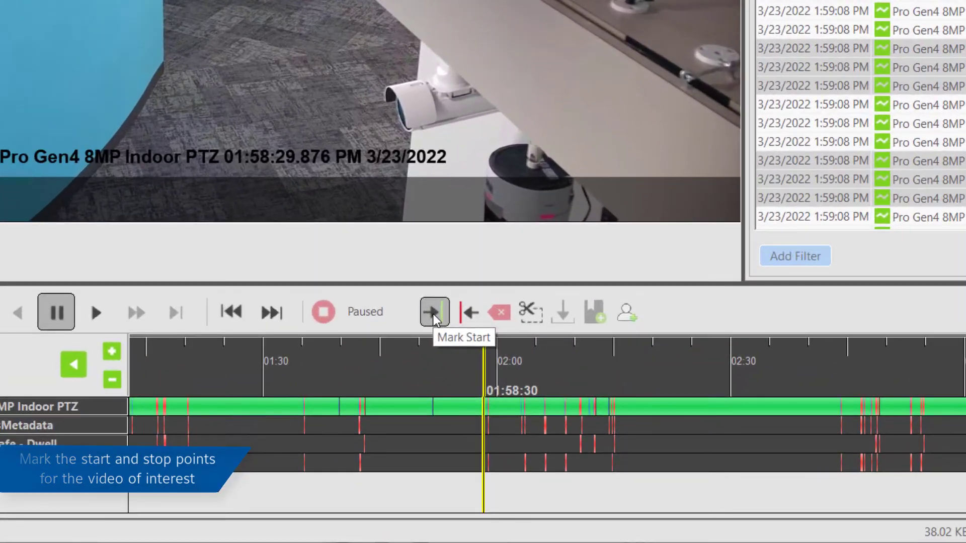
click(433, 313)
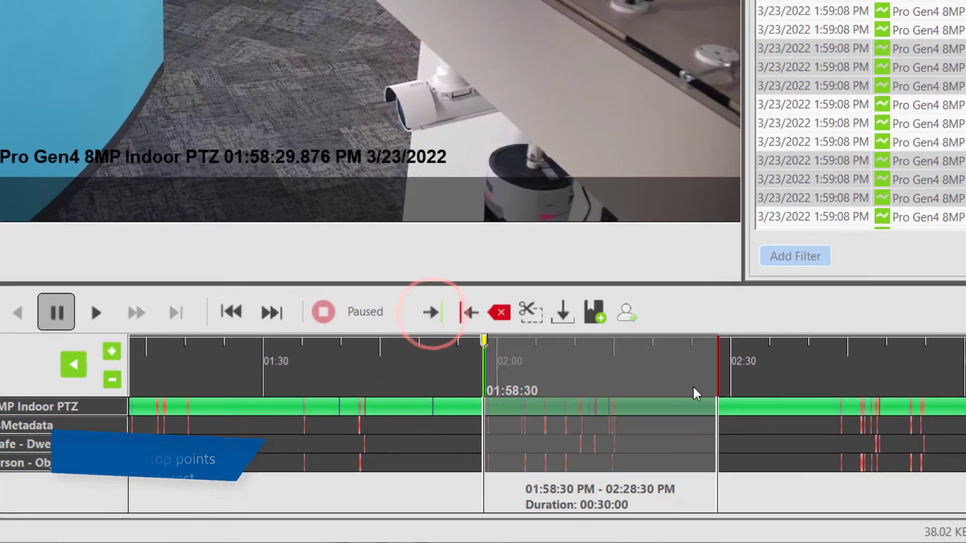
drag(717, 380, 622, 388)
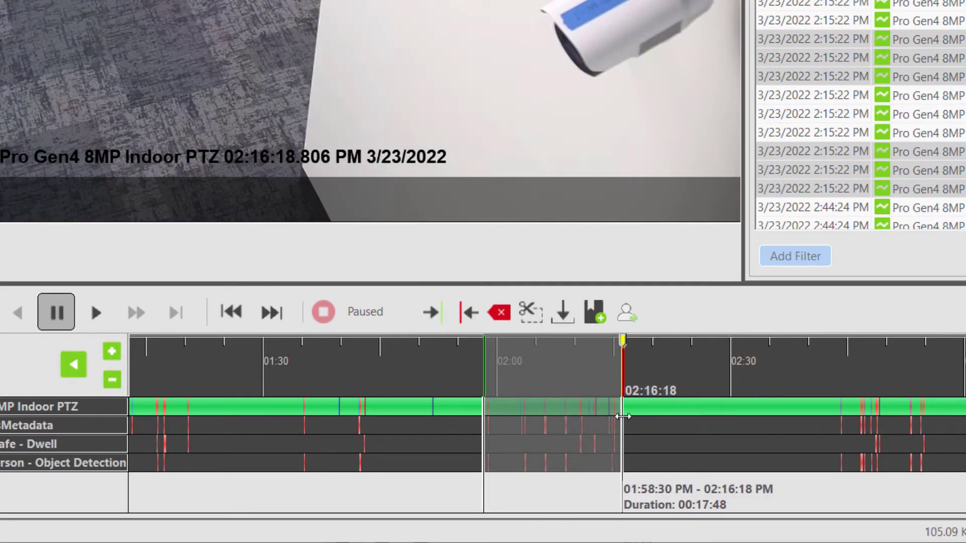
click(470, 315)
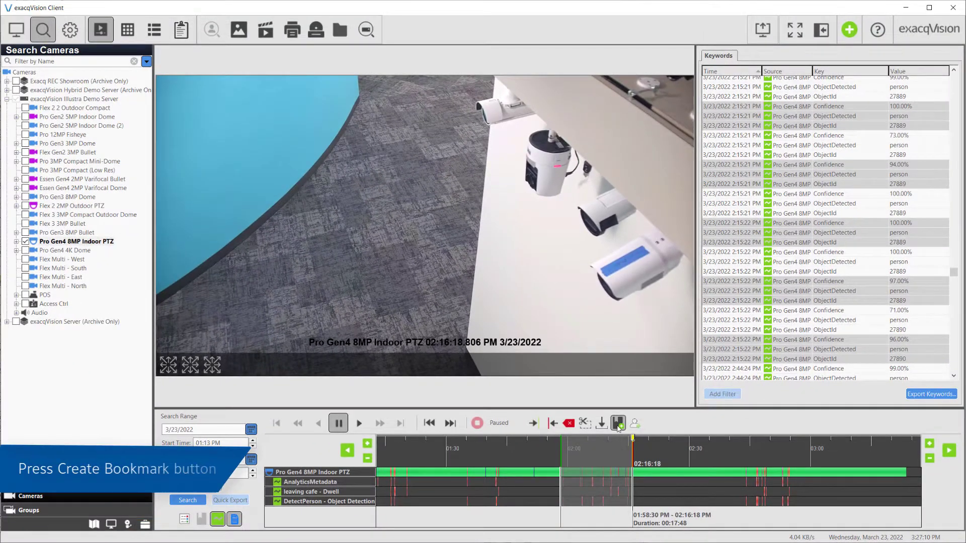
Start a new bookmark for the marked clip from the timeline's clip actions
click(617, 423)
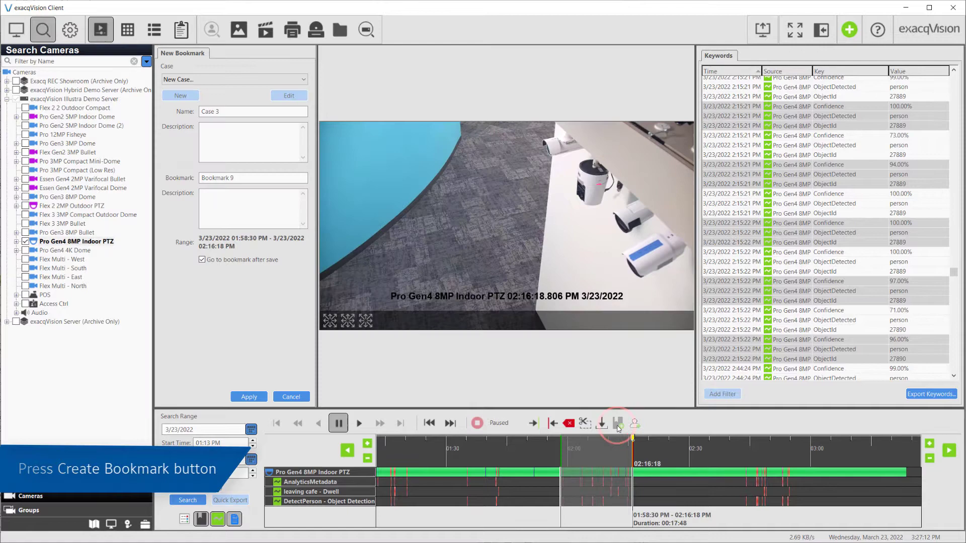
right_click(644, 453)
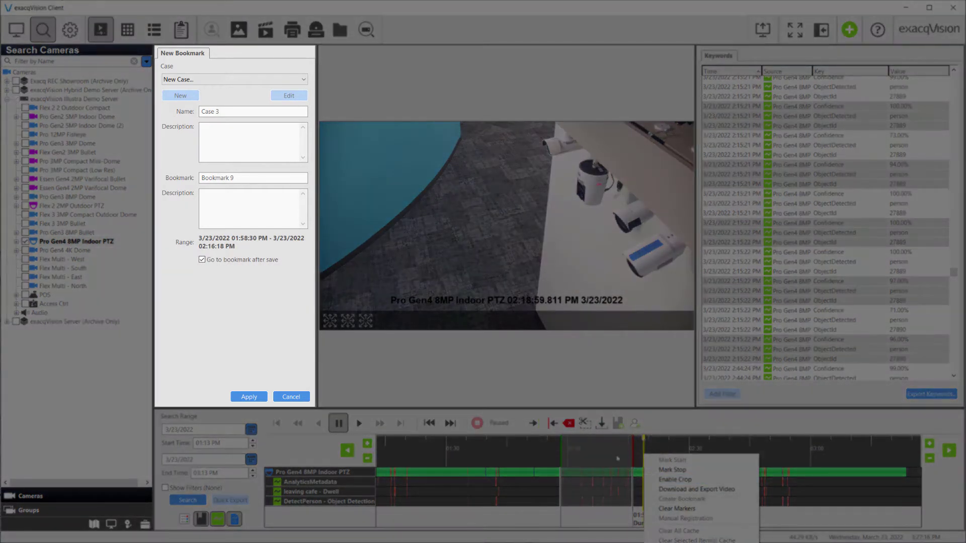
click(652, 421)
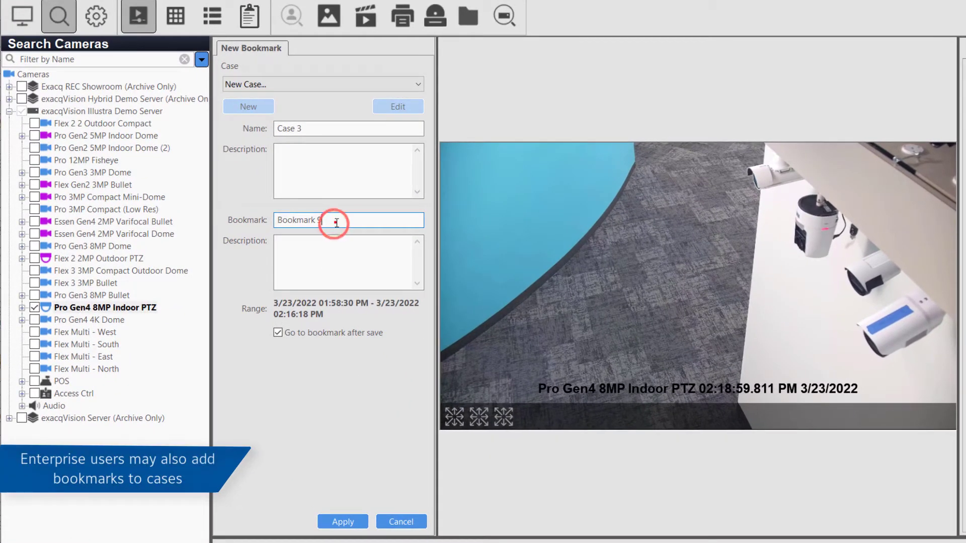
Name the bookmark TestBookmark, describe it as Bookmark Demo, and select the default case name to rename
triple_click(333, 223)
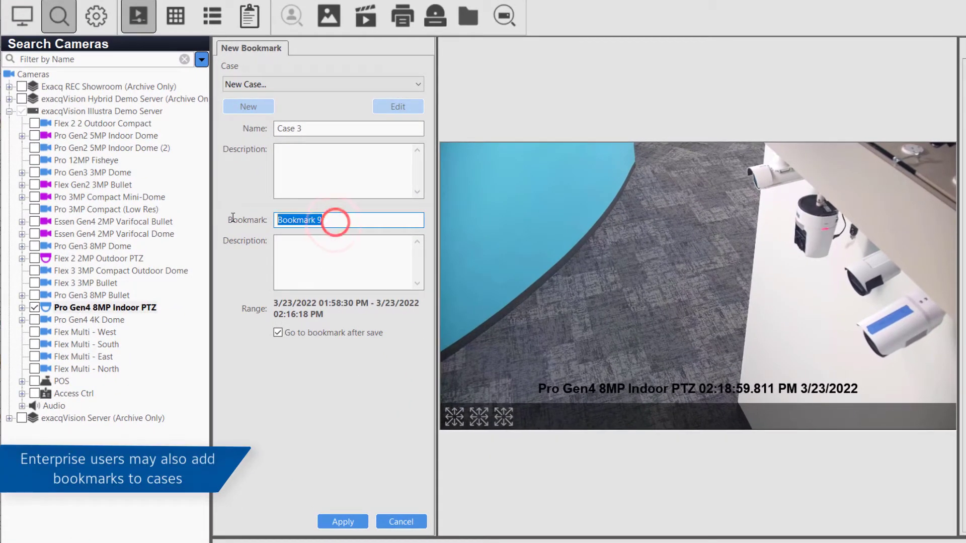
text(TestB)
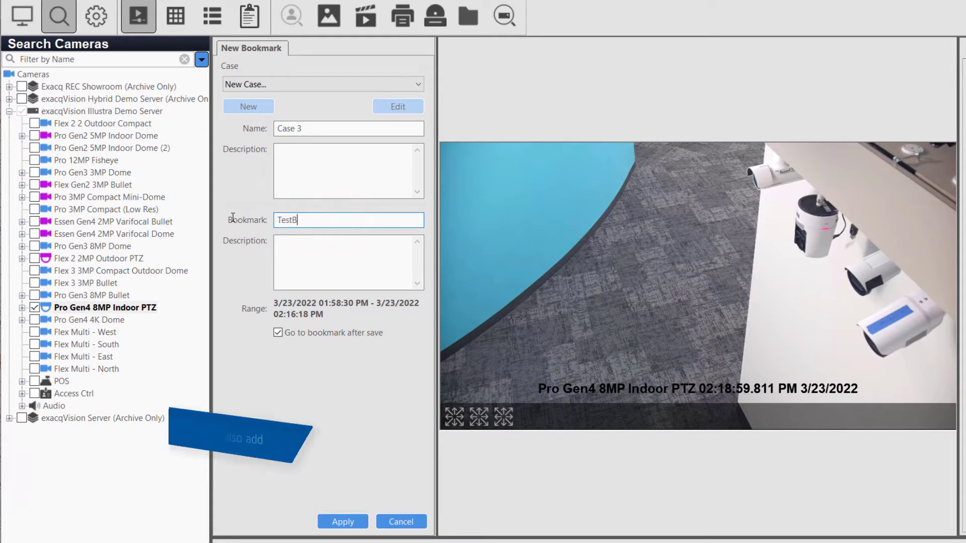
text(ookmark)
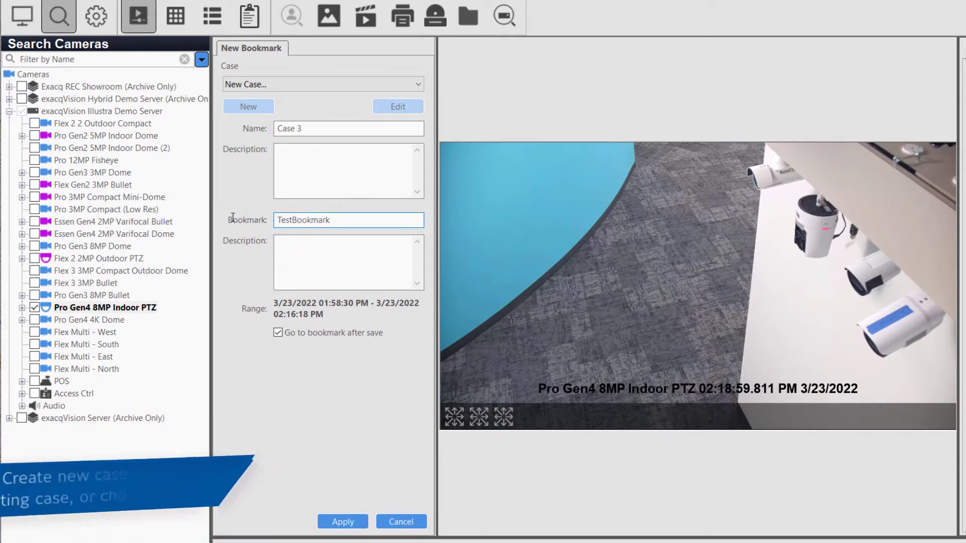
click(281, 244)
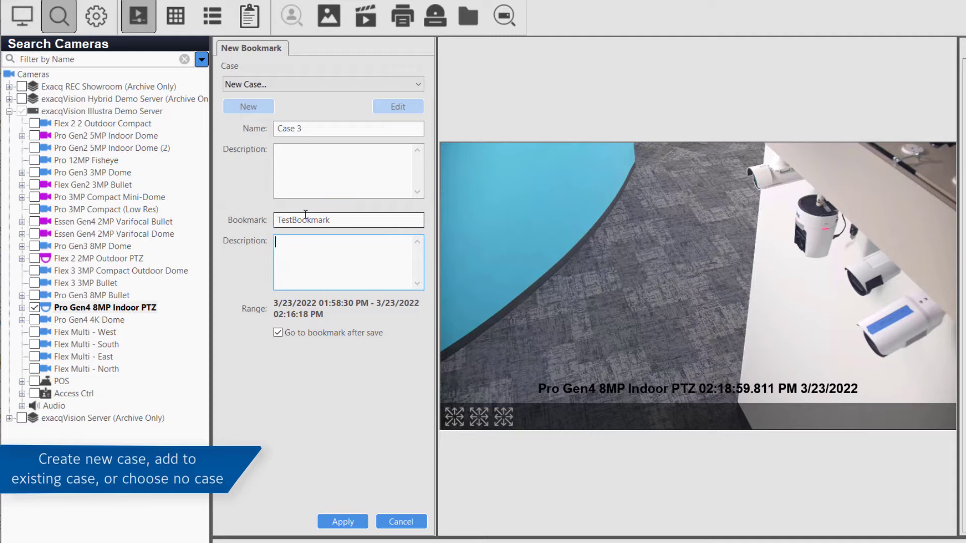
text(Bookmark )
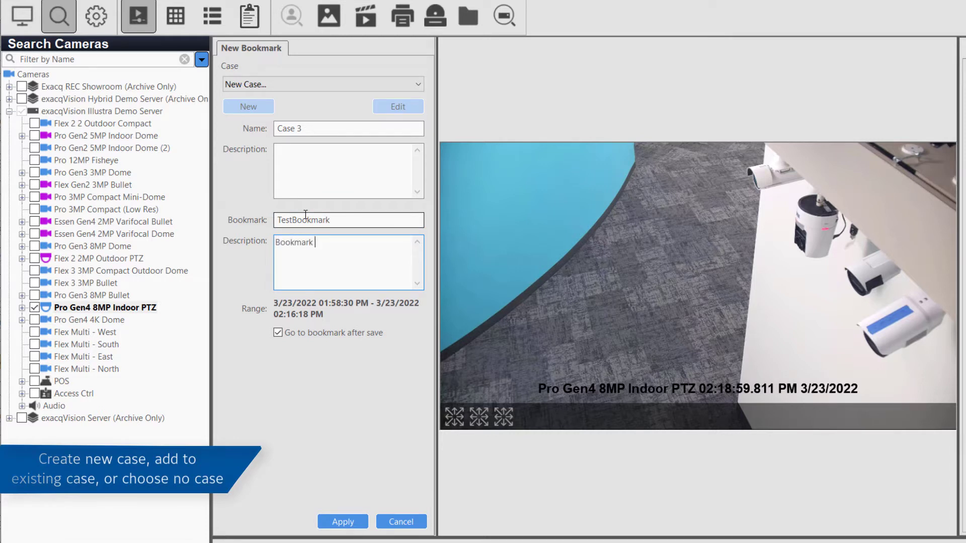
text(Demo)
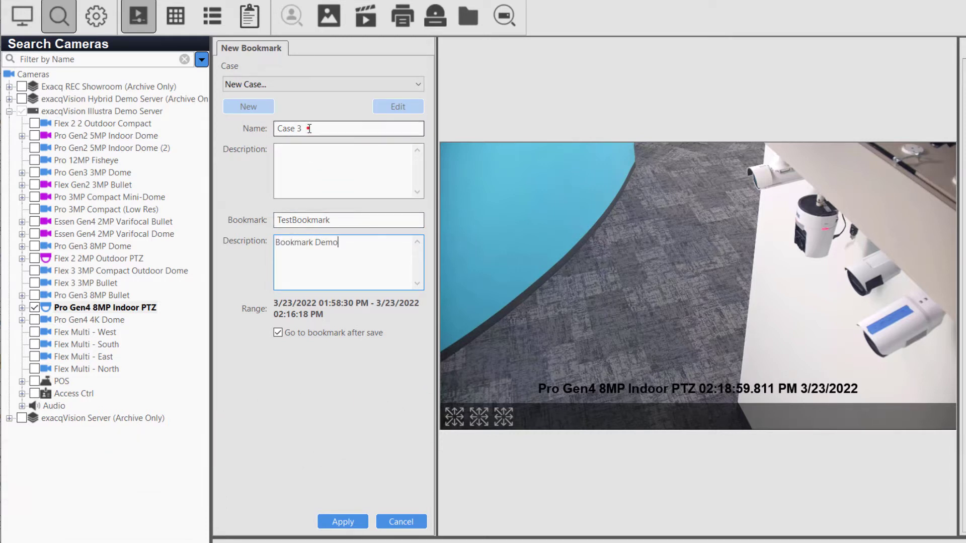
click(314, 129)
double_click(314, 129)
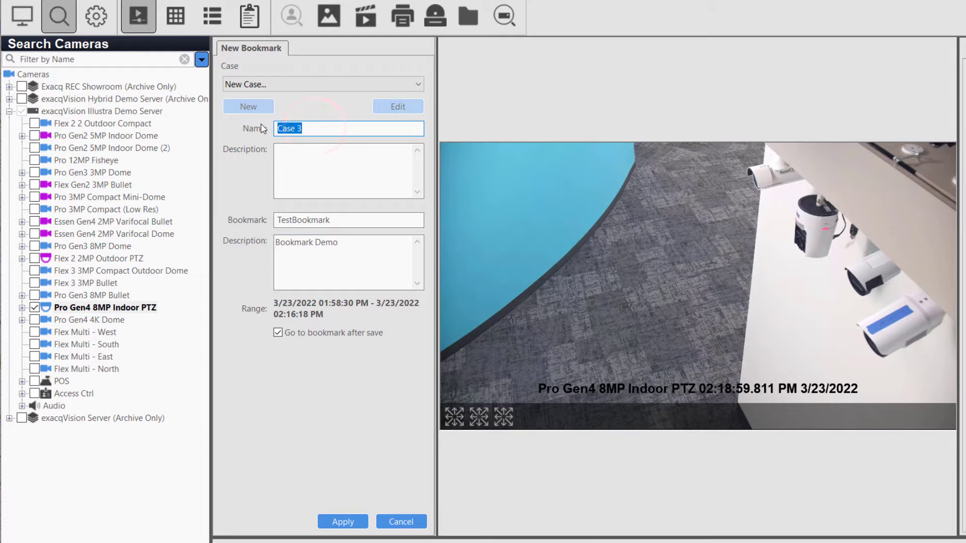
text(A New Ca)
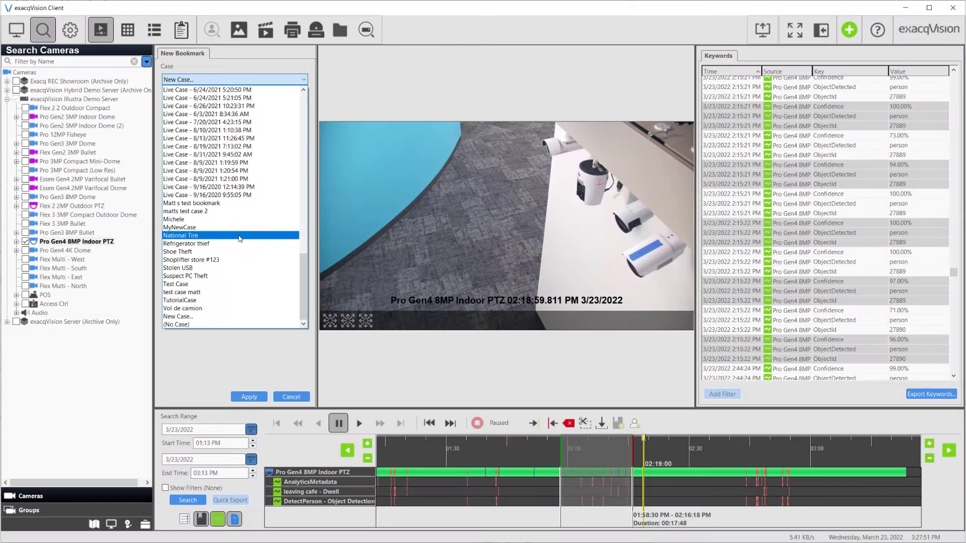
Keep the new case 'A New Case', toggle Go to bookmark after save, and apply to save TestBookmark
click(231, 270)
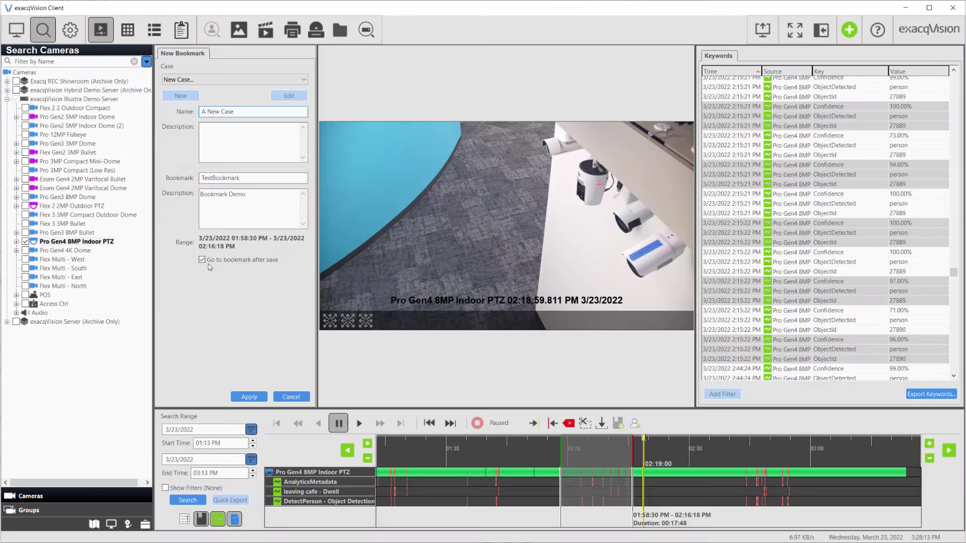
click(203, 260)
click(249, 396)
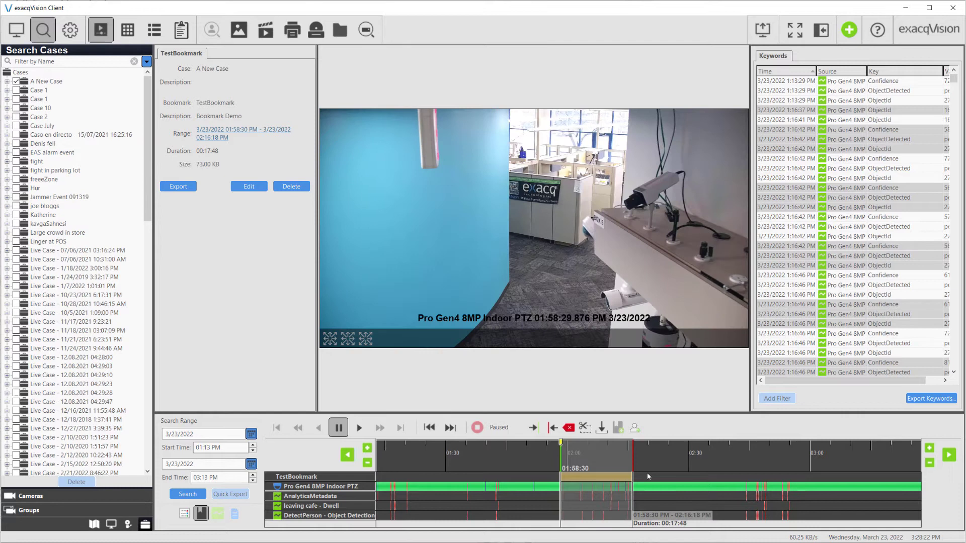
Expand A New Case to see TestBookmark, then load a 3/16/2022 Live Case bookmark for playback
click(281, 365)
click(148, 171)
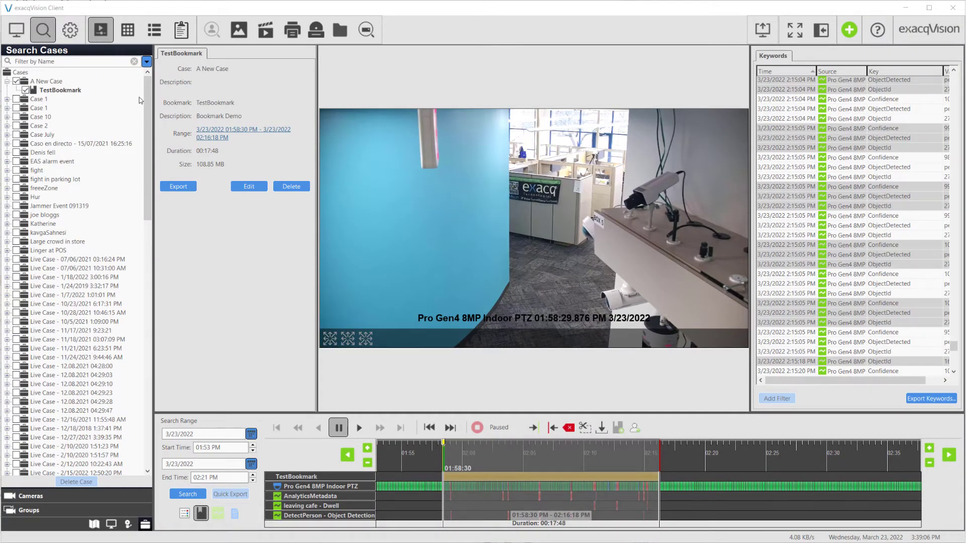
drag(147, 117, 149, 306)
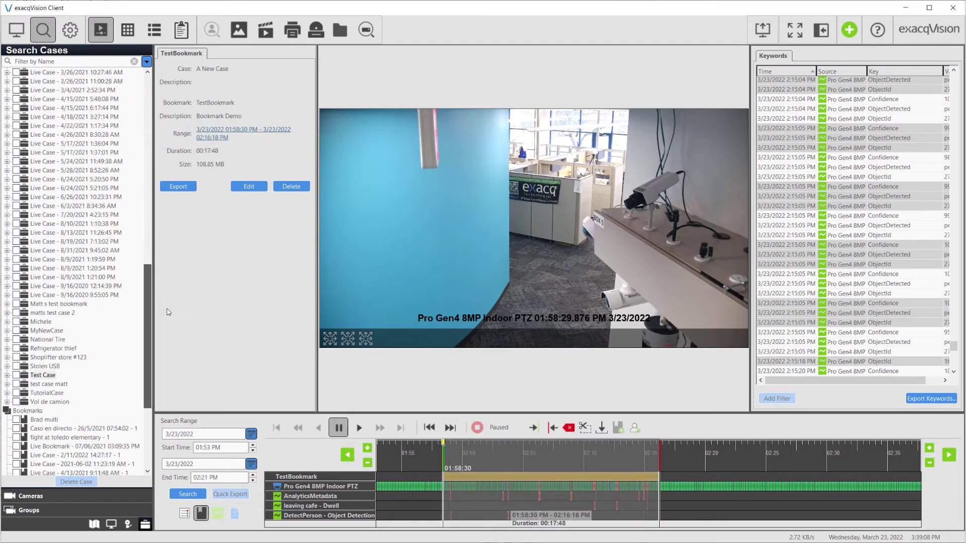
scroll(69, 194, up, 5)
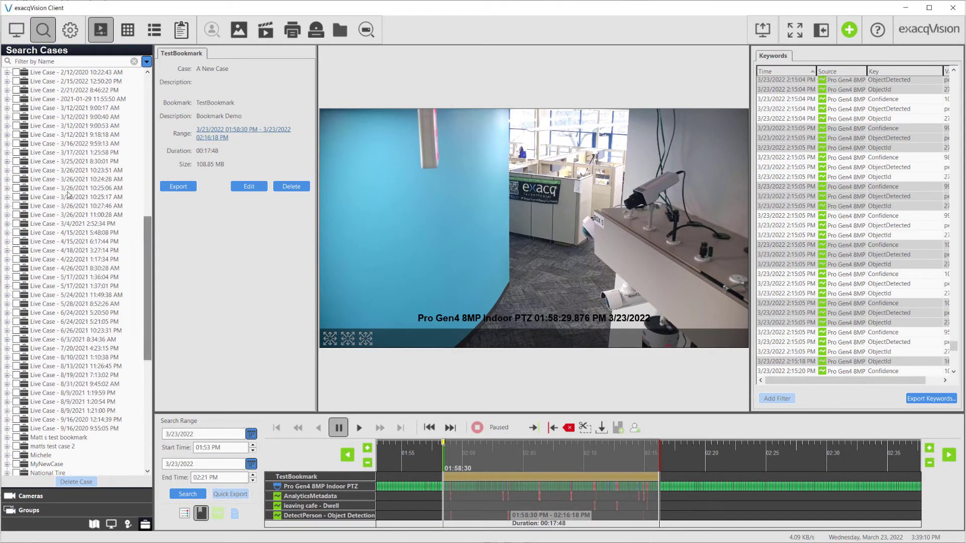
double_click(43, 152)
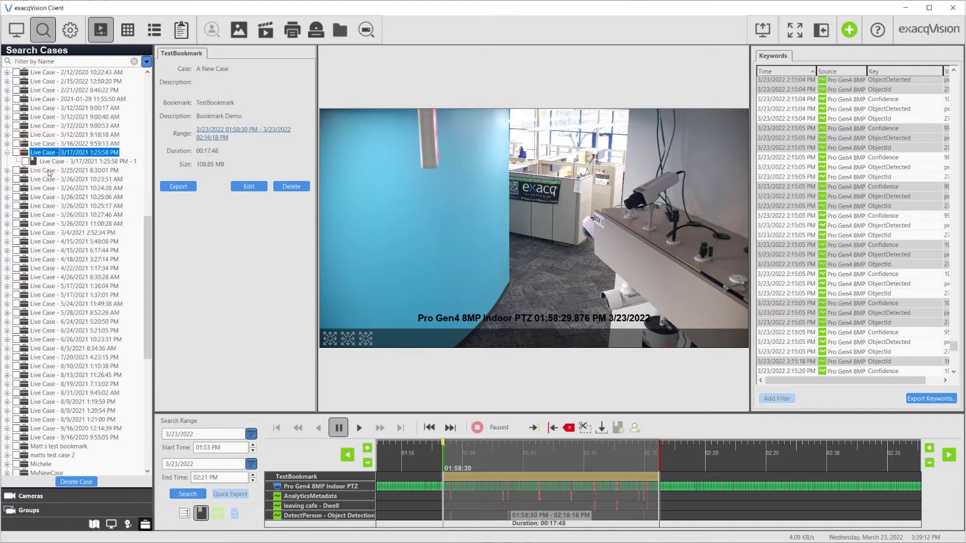
click(25, 197)
click(187, 493)
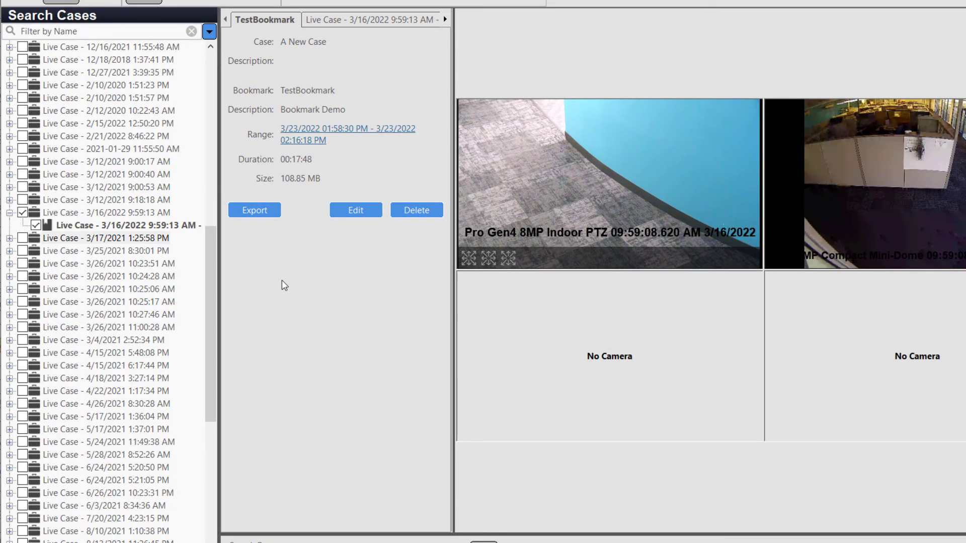
Review TestBookmark's sources in Edit, cancel without changes, and bring up the Bookmark/Case export options
click(350, 208)
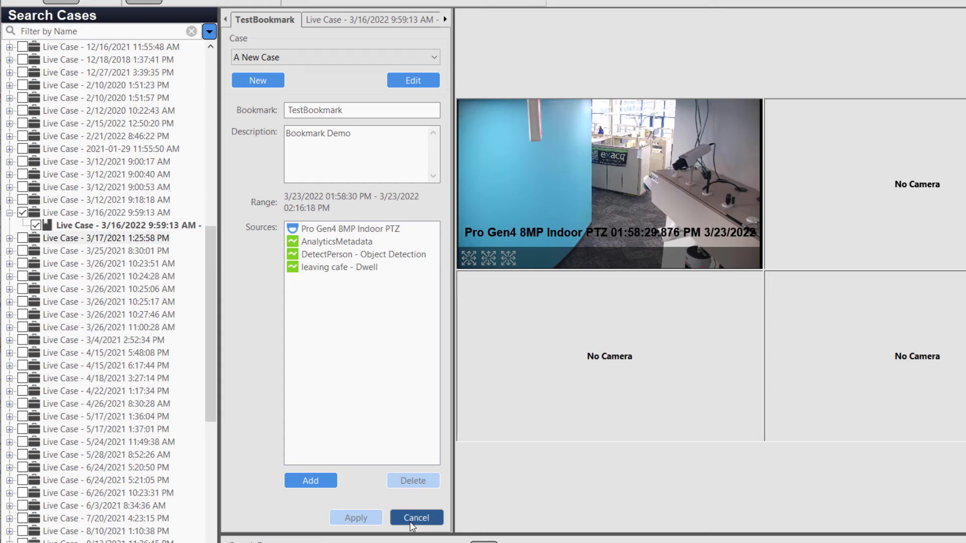
click(324, 481)
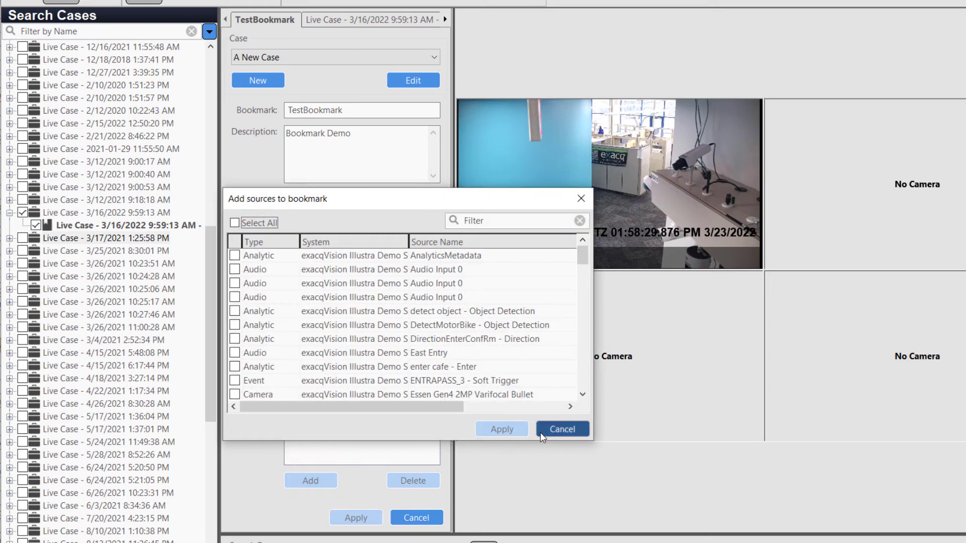
click(550, 430)
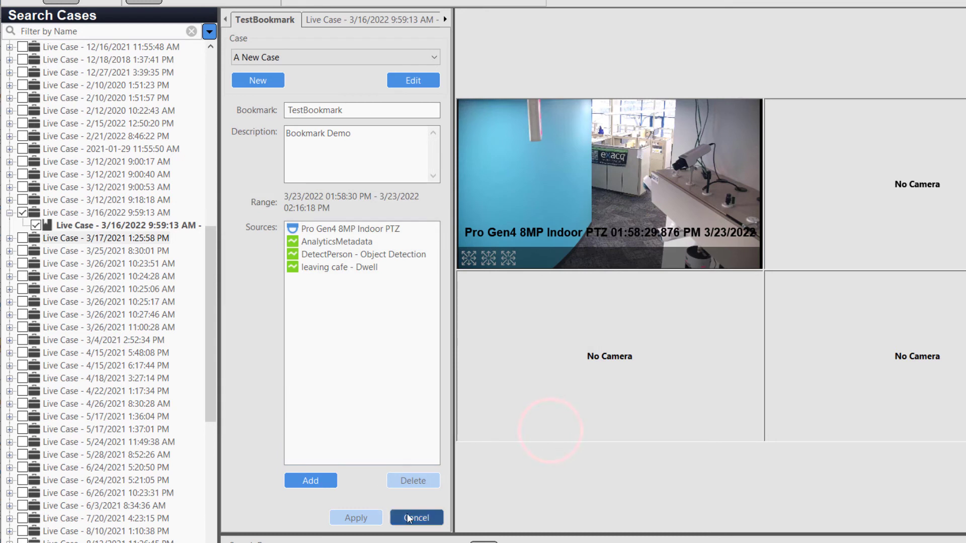
click(412, 517)
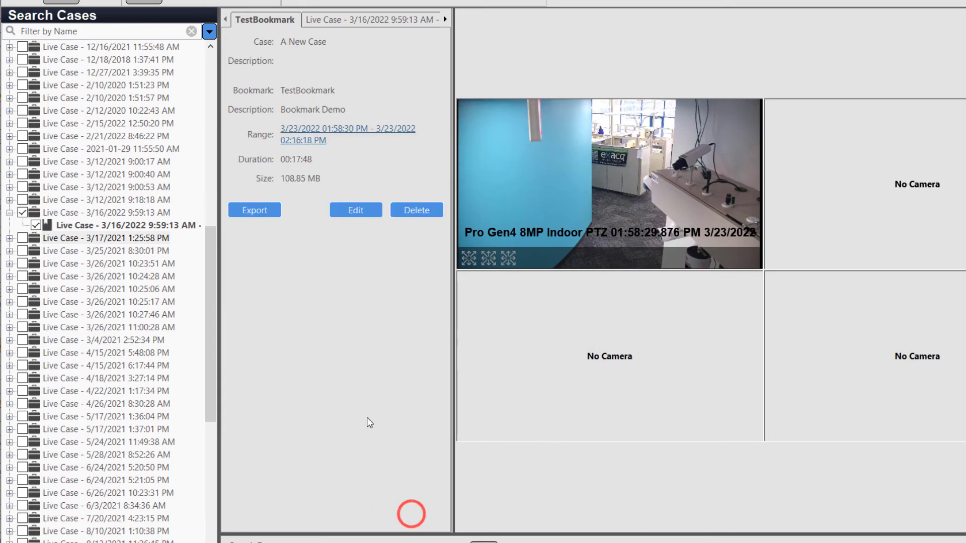
click(259, 210)
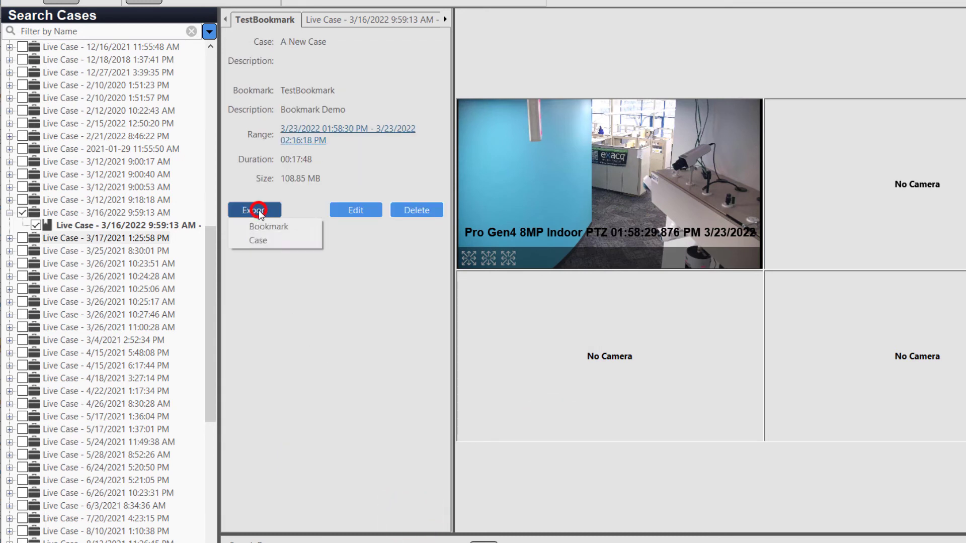